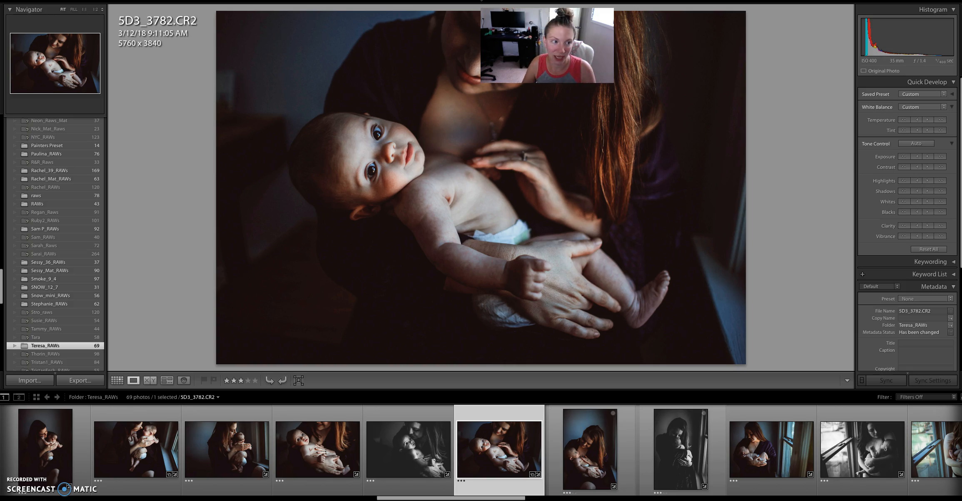
- Open the selected 5D3_3782.CR2 photo in Portraiture3 as a copy with Lightroom adjustments
{"action": "left_click", "coordinate": [497, 442]}
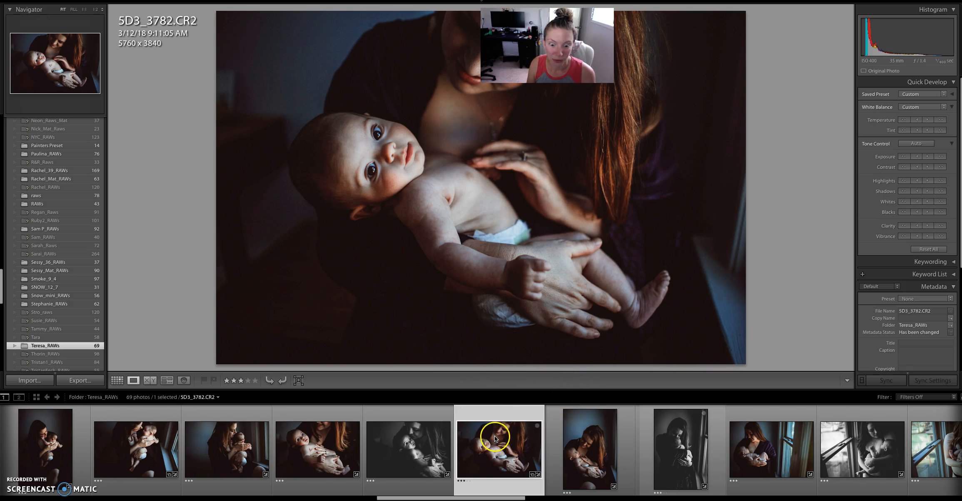
{"action": "right_click", "coordinate": [496, 438]}
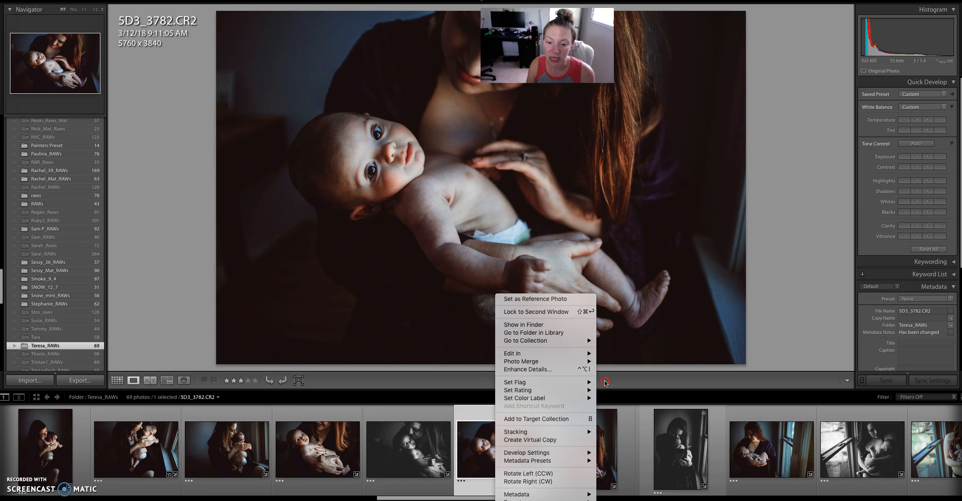
{"action": "mouse_move", "coordinate": [580, 456]}
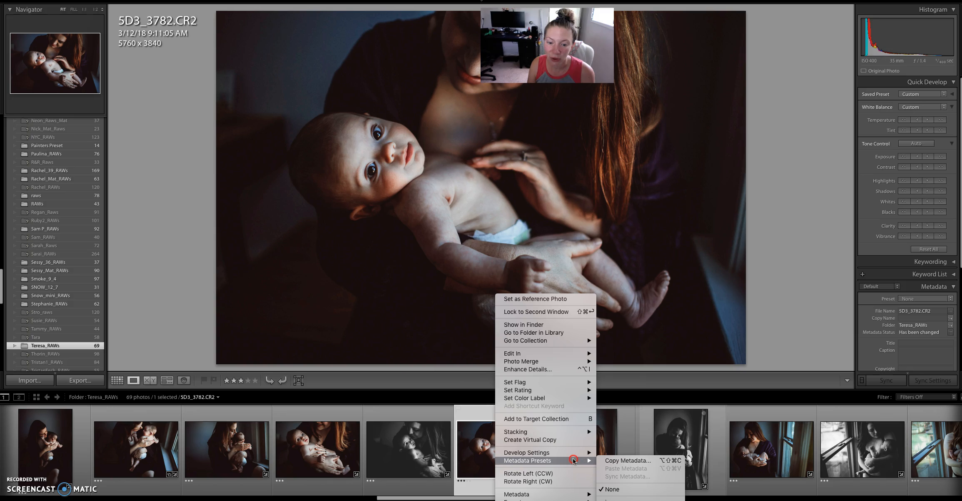
{"action": "mouse_move", "coordinate": [585, 355]}
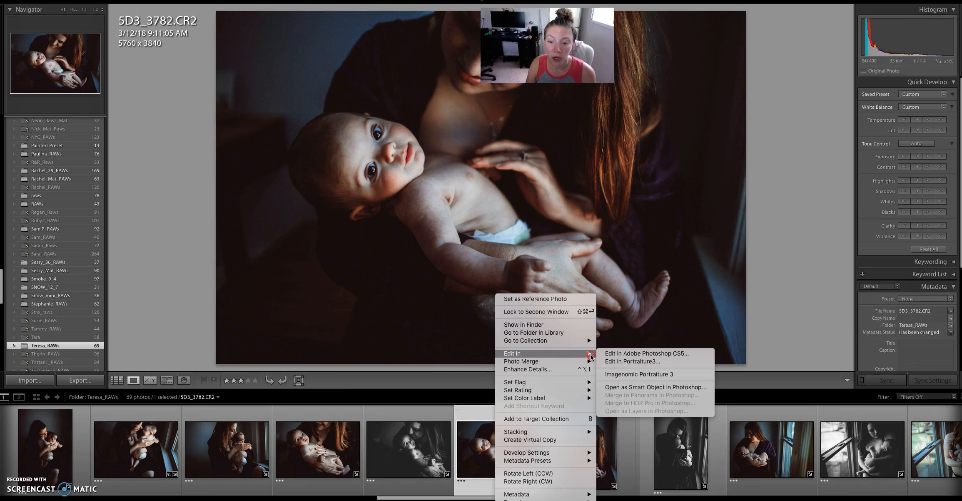
{"action": "left_click", "coordinate": [621, 361]}
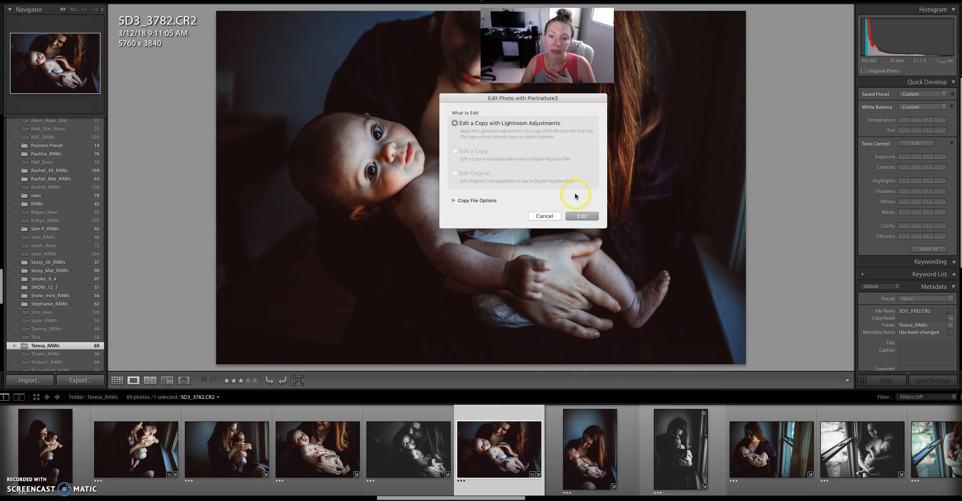
{"action": "left_click", "coordinate": [582, 216]}
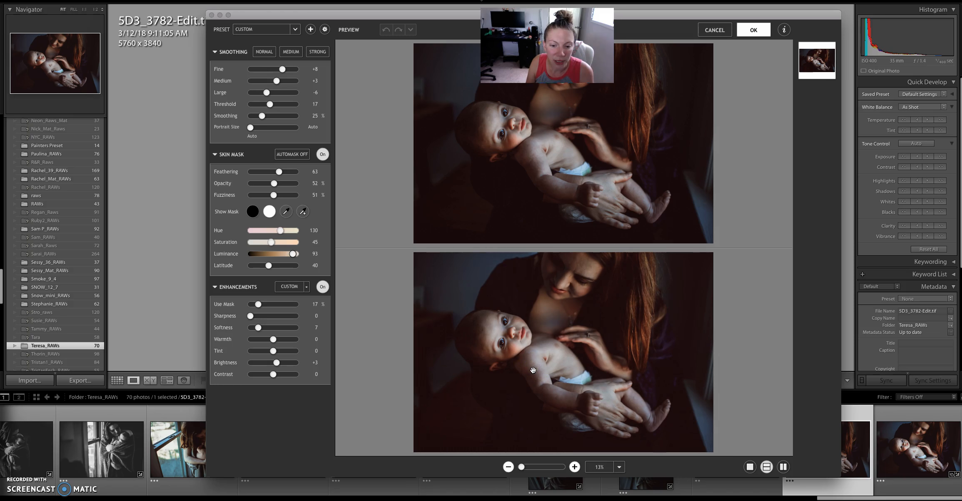
- Set the skin smoothing's Fine value to +10 and its Smoothing amount to 36%, checking the baby's skin at 34% zoom
{"action": "left_click_drag", "start_coordinate": [521, 466], "coordinate": [526, 467]}
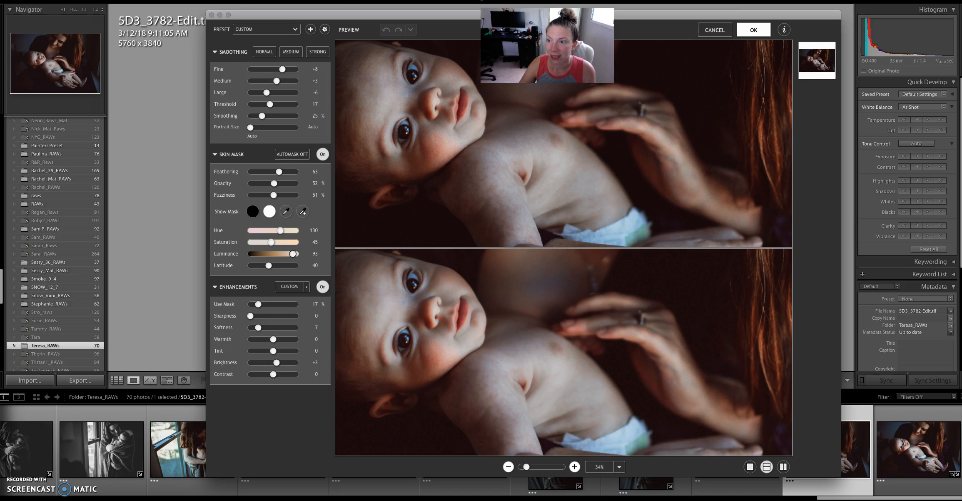
{"action": "left_click", "coordinate": [843, 23]}
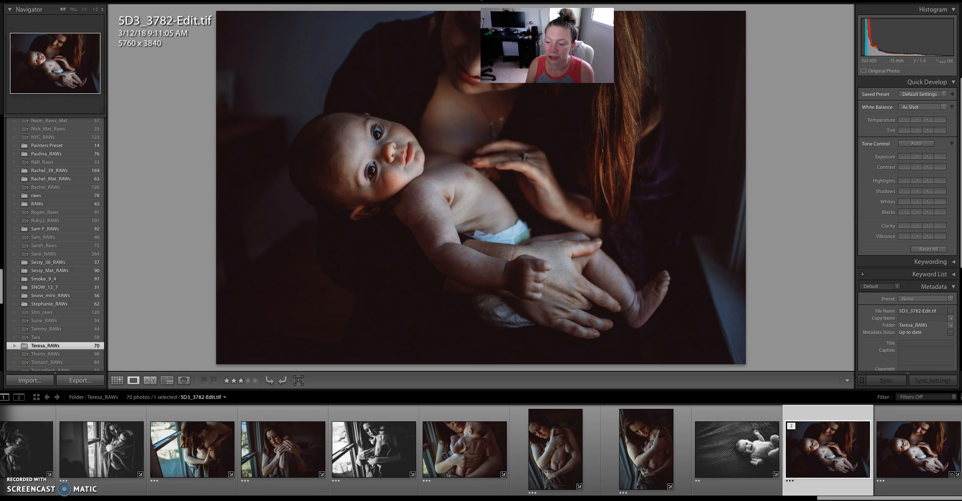
{"action": "key", "text": "super+Tab"}
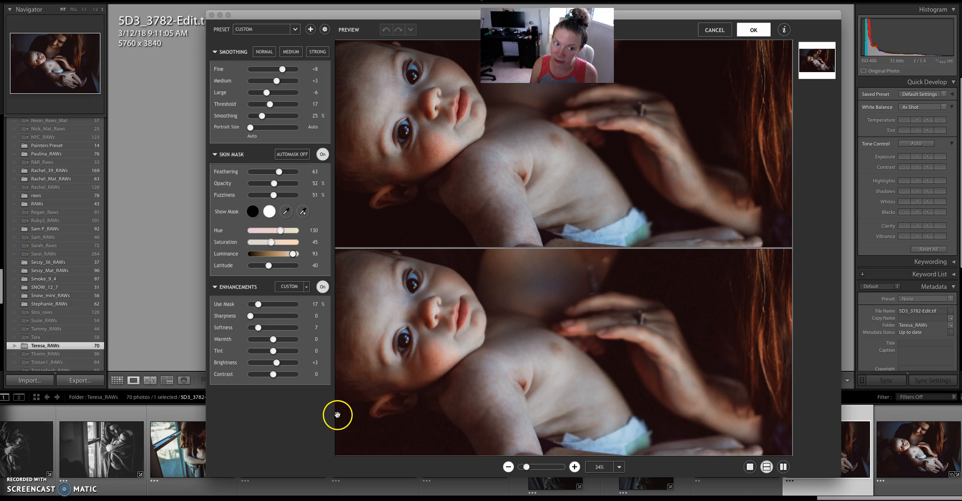
{"action": "left_click_drag", "start_coordinate": [283, 70], "coordinate": [287, 71]}
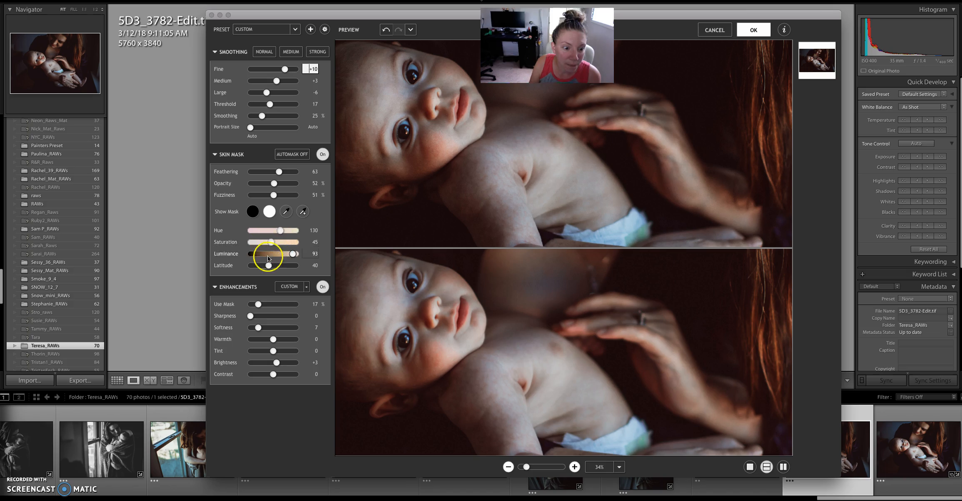
{"action": "left_click_drag", "start_coordinate": [262, 116], "coordinate": [270, 125]}
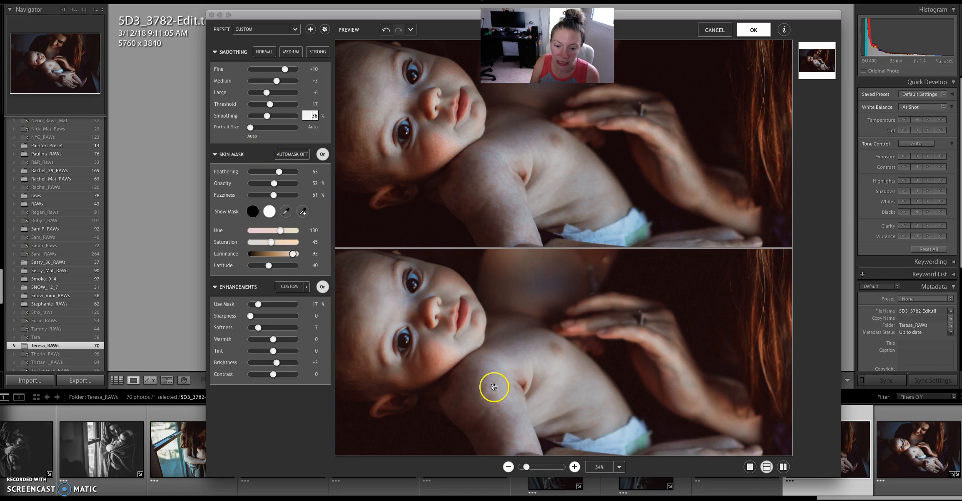
- Raise the enhancement Brightness to +7 and apply the Portraiture retouching to the photo
{"action": "left_click_drag", "start_coordinate": [502, 401], "coordinate": [518, 363]}
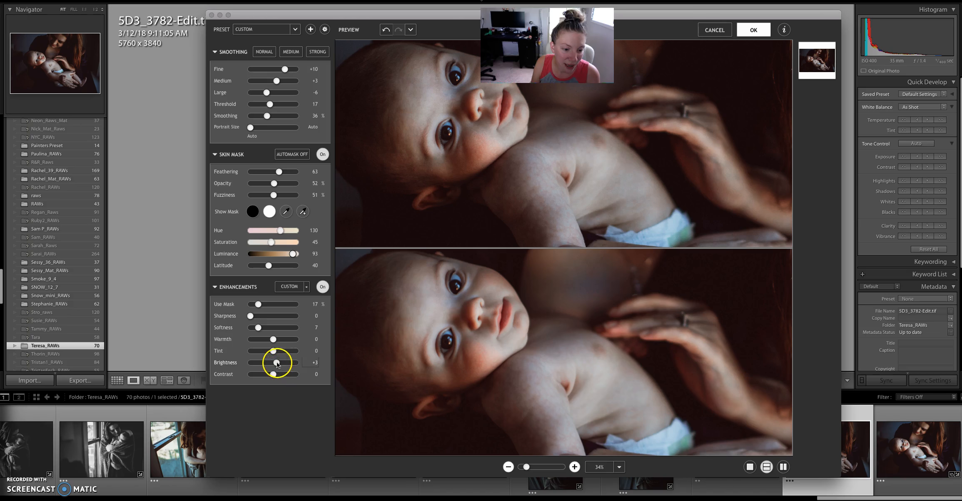
{"action": "left_click_drag", "start_coordinate": [276, 362], "coordinate": [282, 363]}
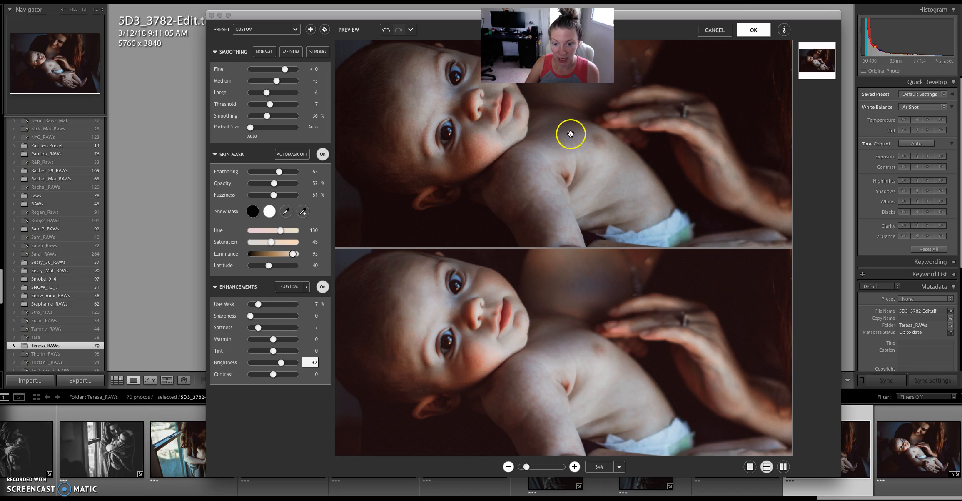
{"action": "left_click", "coordinate": [754, 29]}
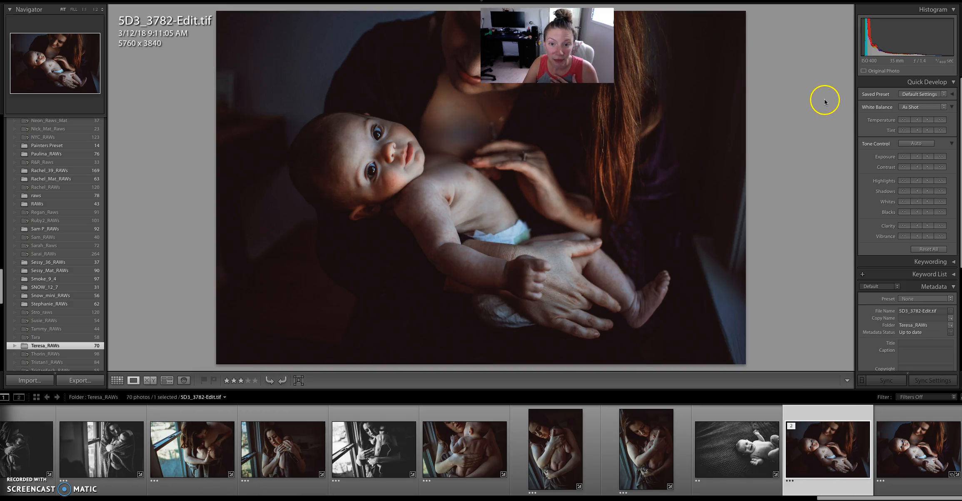
- Open 5D3_3782-Edit.tif in Adobe Photoshop CS5 as a copy with Lightroom adjustments, despite the plug-in notice, and enlarge its document window
{"action": "left_click", "coordinate": [819, 457]}
{"action": "right_click", "coordinate": [820, 457]}
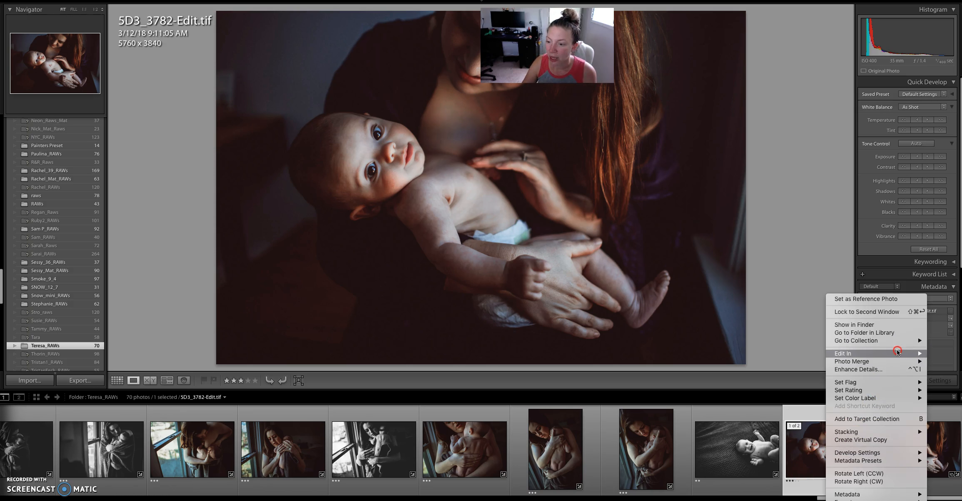
{"action": "mouse_move", "coordinate": [898, 353]}
{"action": "left_click", "coordinate": [955, 352]}
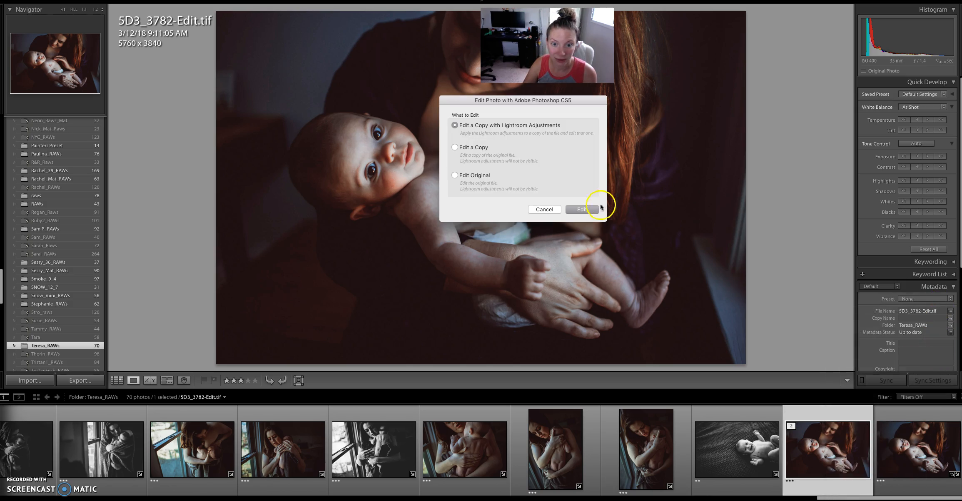
{"action": "left_click", "coordinate": [583, 210]}
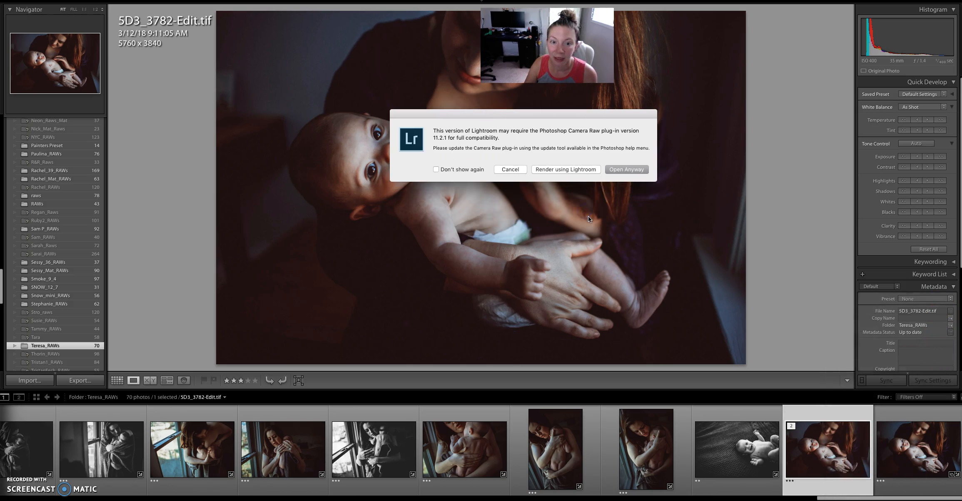
{"action": "left_click", "coordinate": [634, 170]}
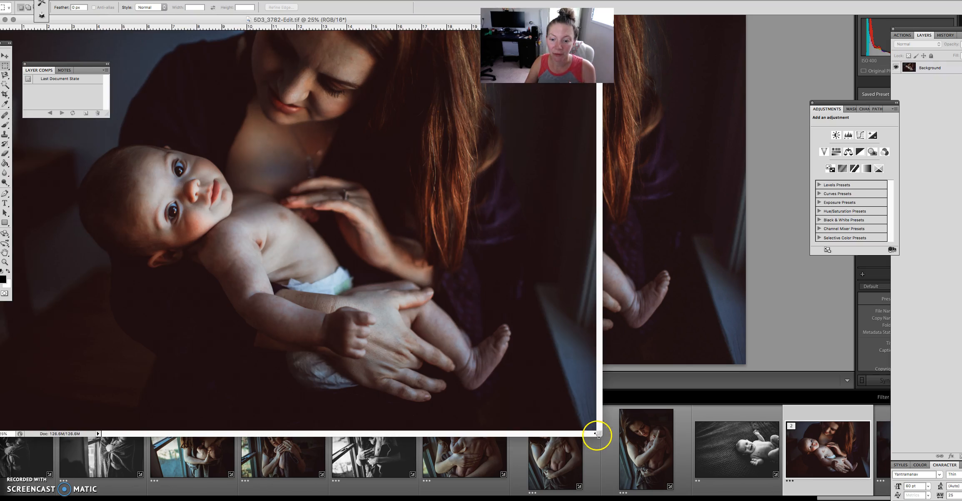
{"action": "left_click_drag", "start_coordinate": [597, 435], "coordinate": [786, 495]}
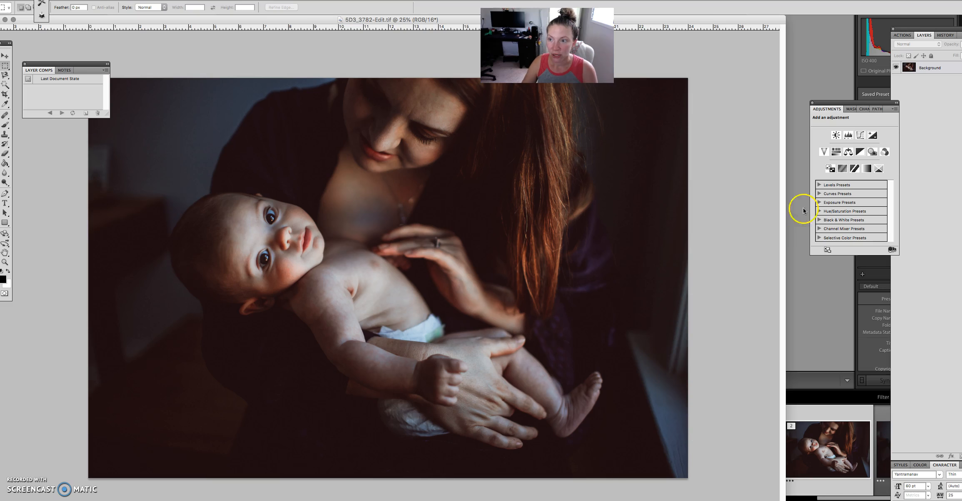
- Run the Enlighten Me action on the photo and toggle its new layer's visibility to compare before and after
{"action": "left_click", "coordinate": [903, 35]}
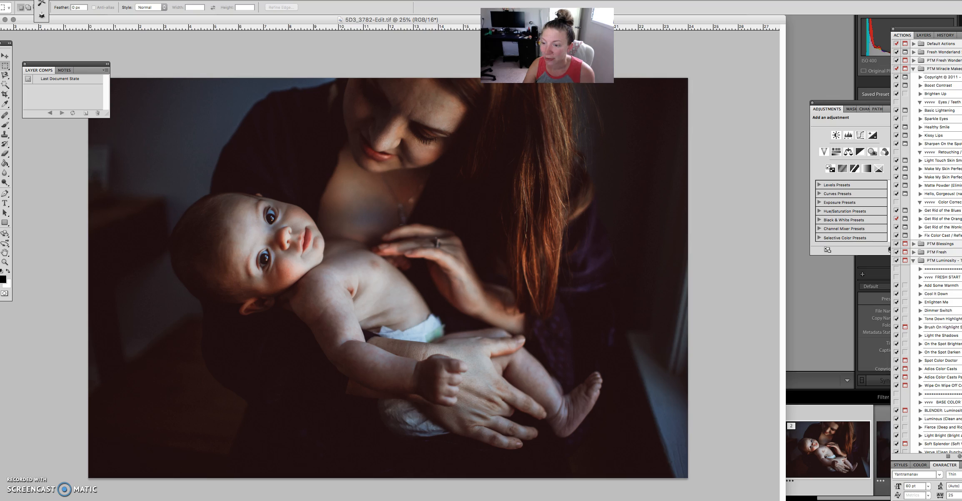
{"action": "left_click", "coordinate": [954, 302]}
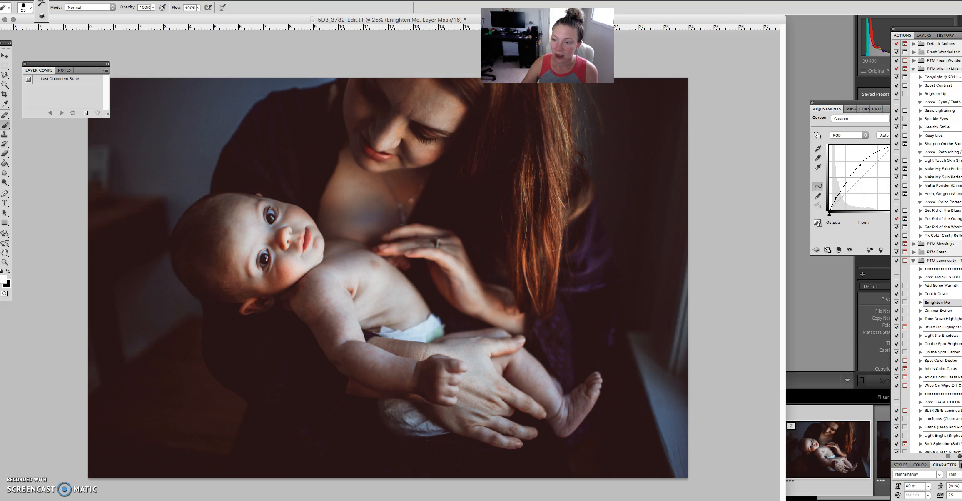
{"action": "left_click", "coordinate": [928, 35]}
{"action": "left_click", "coordinate": [896, 68]}
{"action": "left_click", "coordinate": [896, 67]}
{"action": "left_click", "coordinate": [897, 68]}
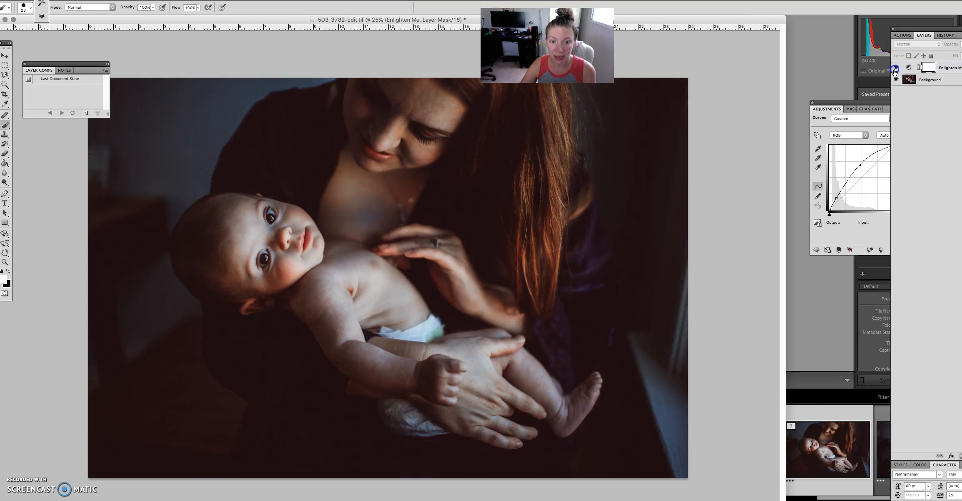
{"action": "left_click", "coordinate": [896, 70]}
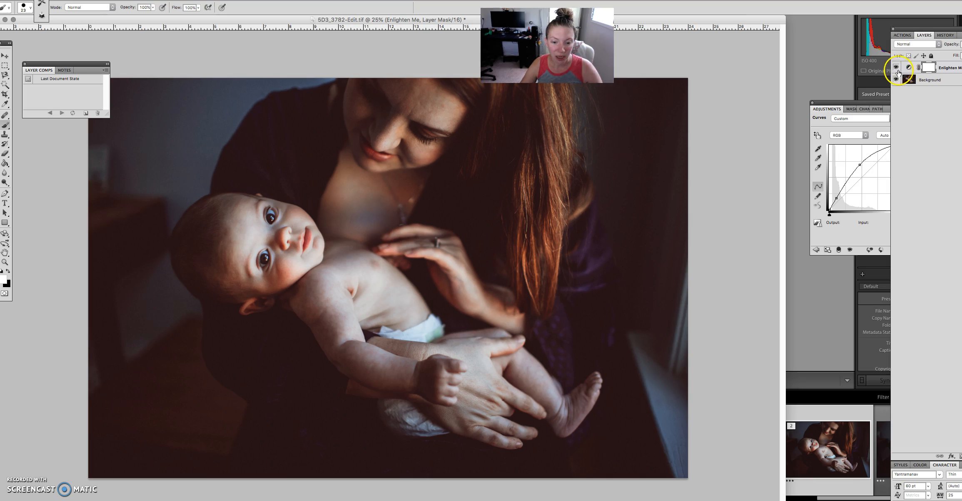
- Run the Sharpening for Print action from the PTM Luminosity set, letting it flatten the image
{"action": "left_click", "coordinate": [906, 37]}
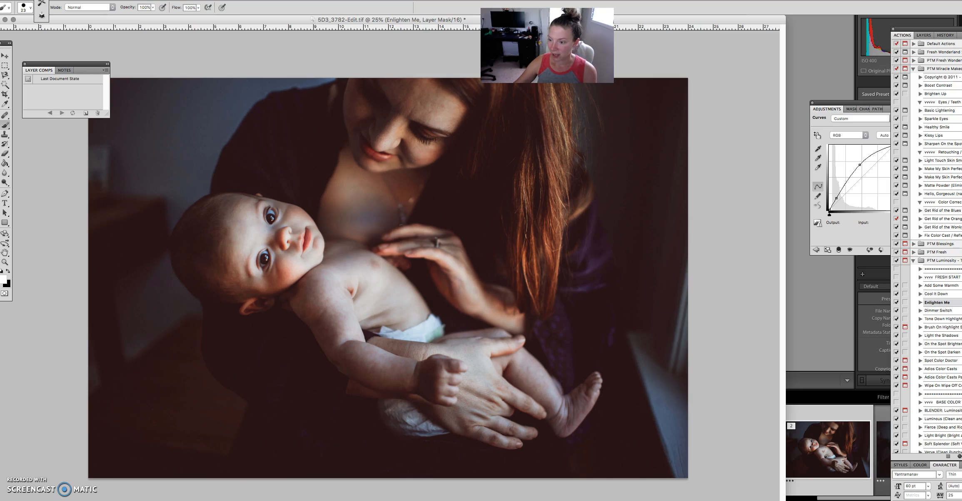
{"action": "left_click", "coordinate": [914, 68]}
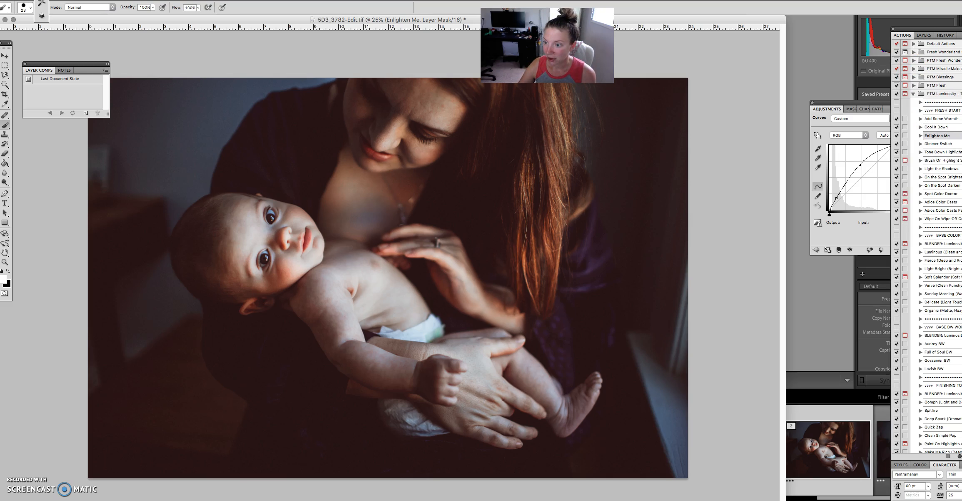
{"action": "scroll", "coordinate": [927, 246], "scroll_direction": "down", "scroll_amount": 10}
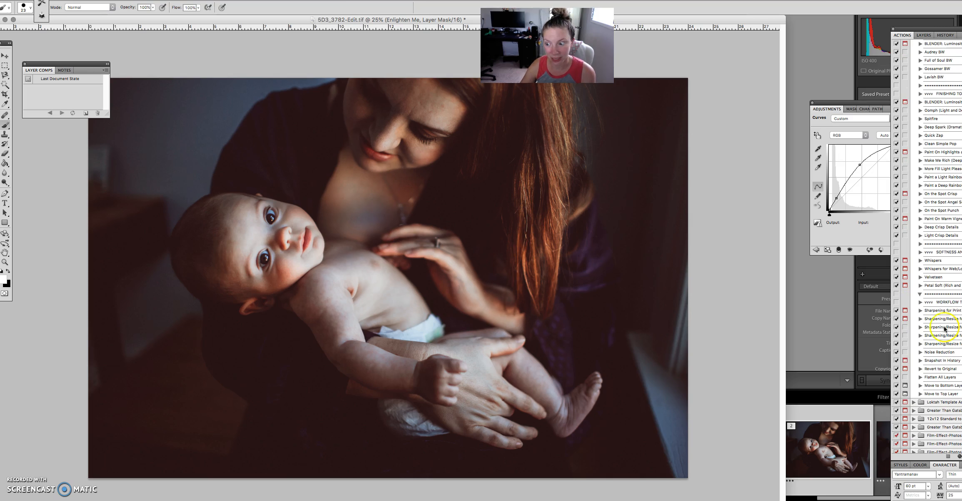
{"action": "left_click", "coordinate": [942, 311]}
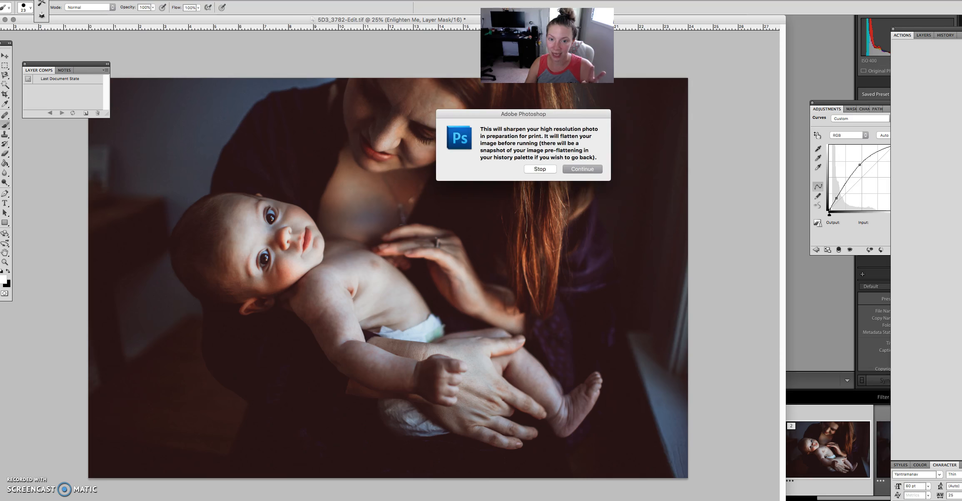
{"action": "left_click", "coordinate": [592, 173]}
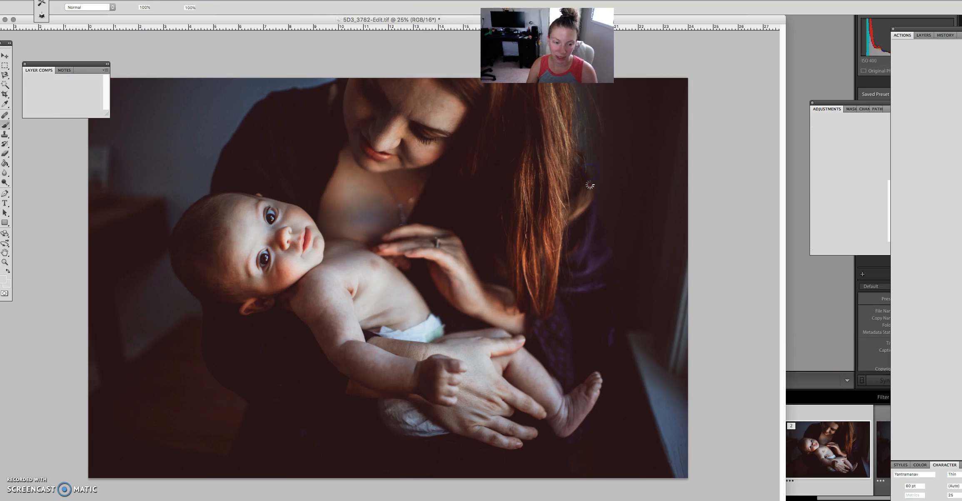